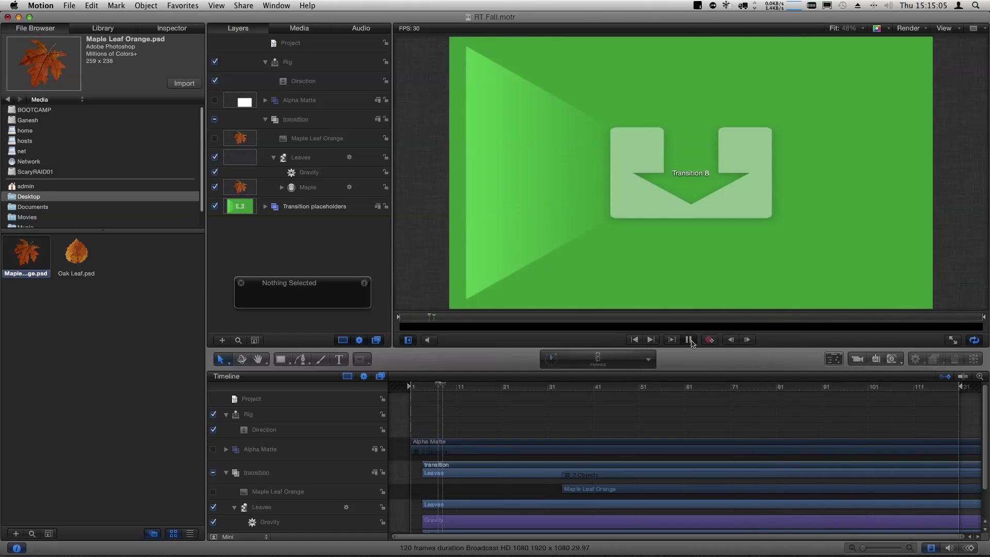
# - Pause playback, scrub to about frame 69, and select the Leaves emitter layer
pyautogui.click(690, 340)
pyautogui.moveTo(614, 391); pyautogui.dragTo(733, 402)
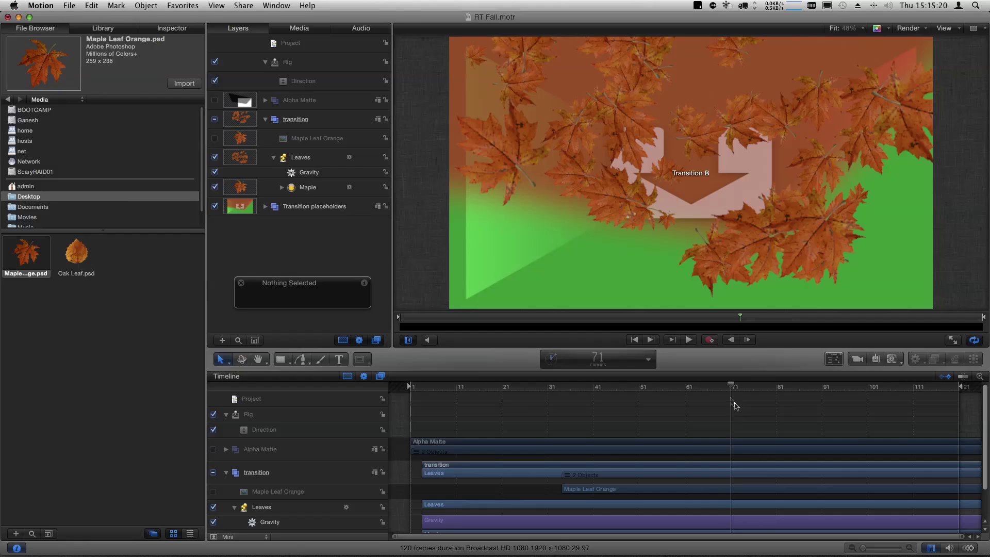
pyautogui.moveTo(734, 405)
pyautogui.mouseDown()
pyautogui.moveTo(645, 405)
pyautogui.moveTo(750, 406)
pyautogui.moveTo(705, 405)
pyautogui.moveTo(721, 406)
pyautogui.mouseUp()
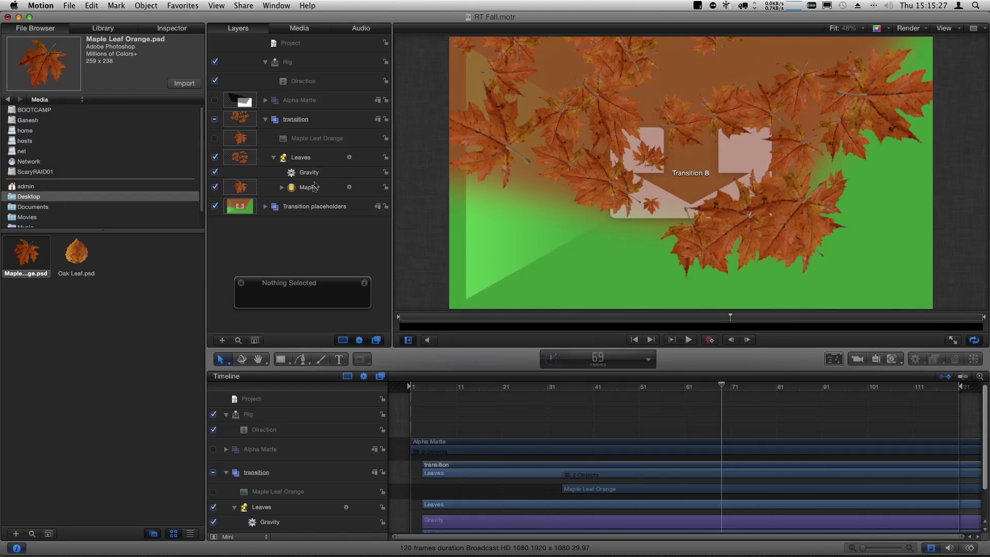
pyautogui.click(311, 160)
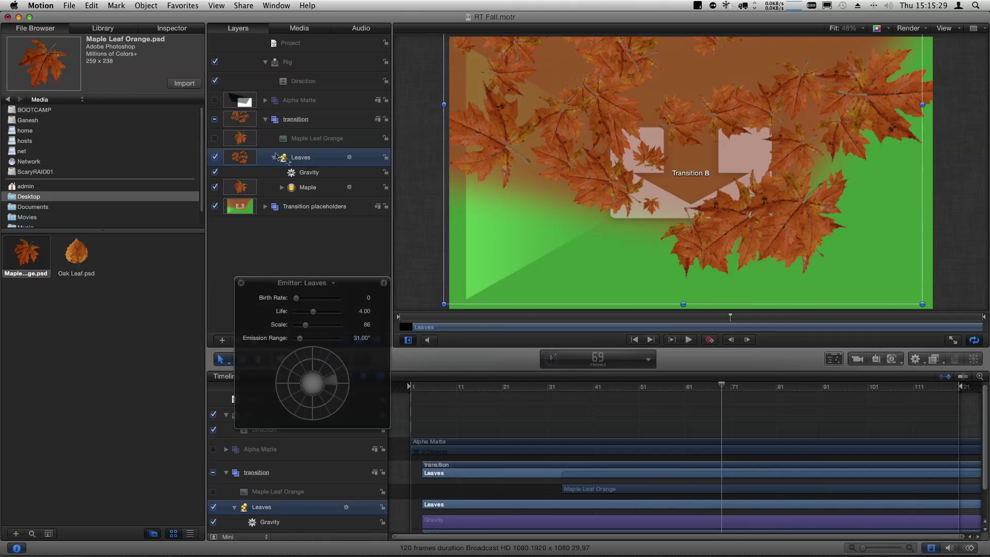
# - Show the Leaves emitter's Inspector settings down to Cell Controls, with Color Mode Original
pyautogui.click(180, 30)
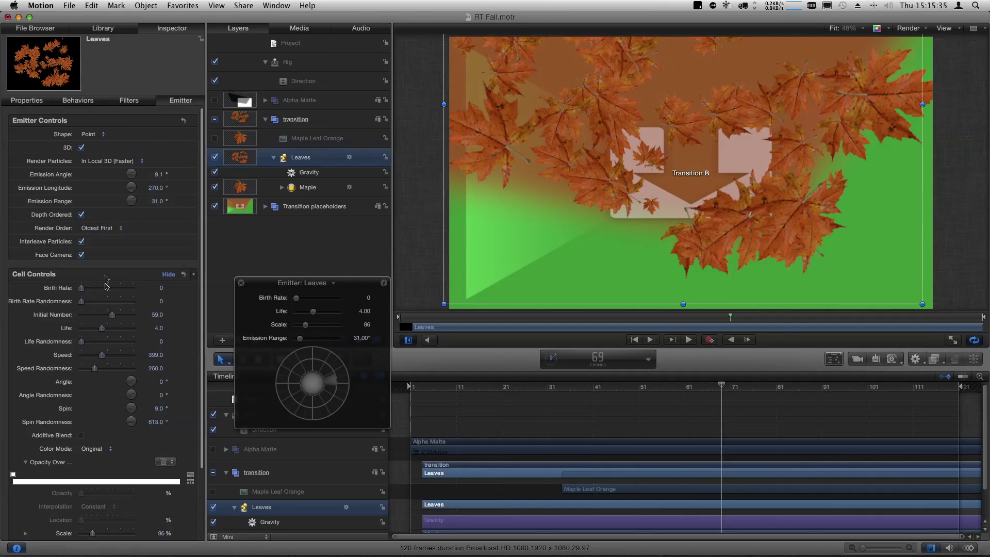
pyautogui.moveTo(203, 413)
pyautogui.mouseDown()
pyautogui.moveTo(203, 447)
pyautogui.moveTo(204, 425)
pyautogui.mouseUp()
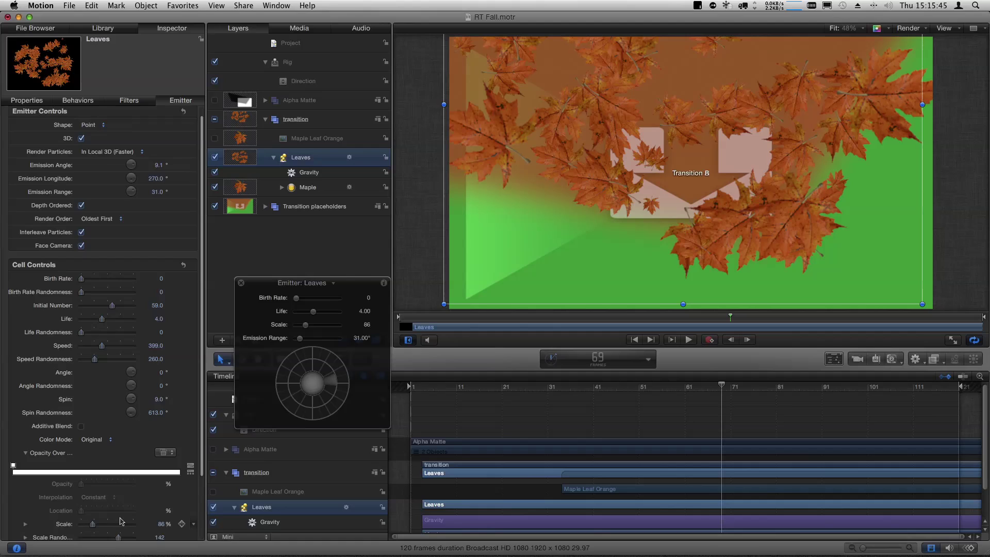
pyautogui.scroll(-3, 119, 521)
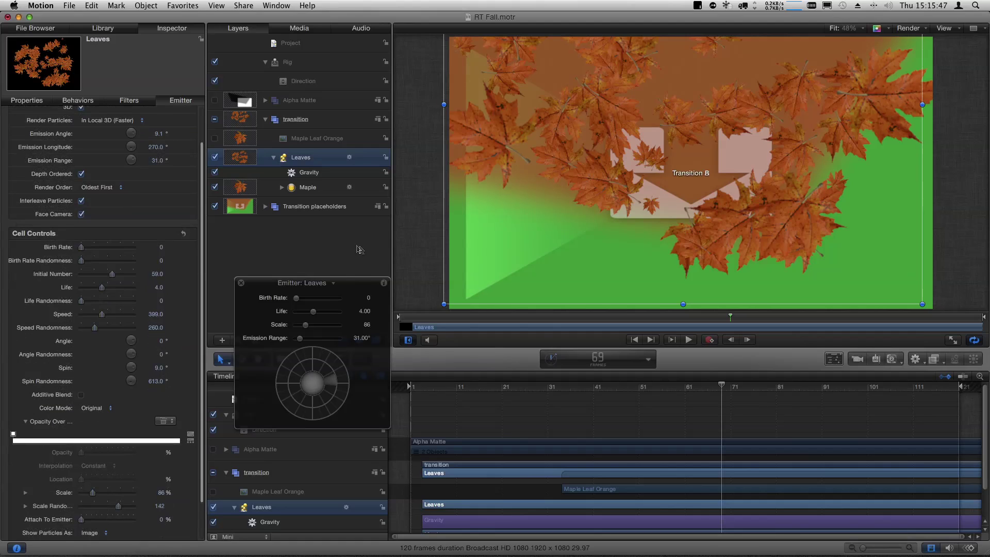
pyautogui.moveTo(720, 394)
pyautogui.mouseDown()
pyautogui.moveTo(619, 395)
pyautogui.moveTo(710, 396)
pyautogui.mouseUp()
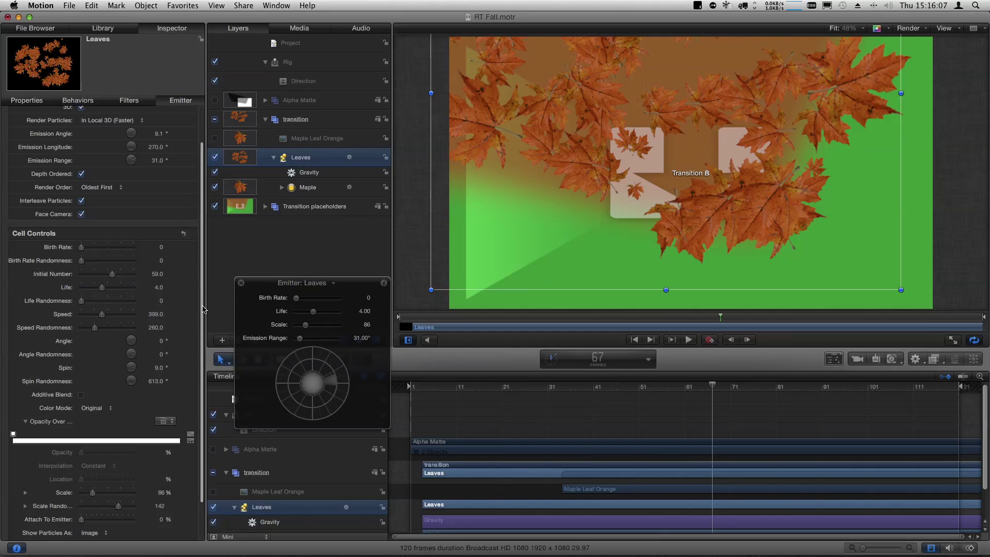
pyautogui.scroll(-3, 204, 309)
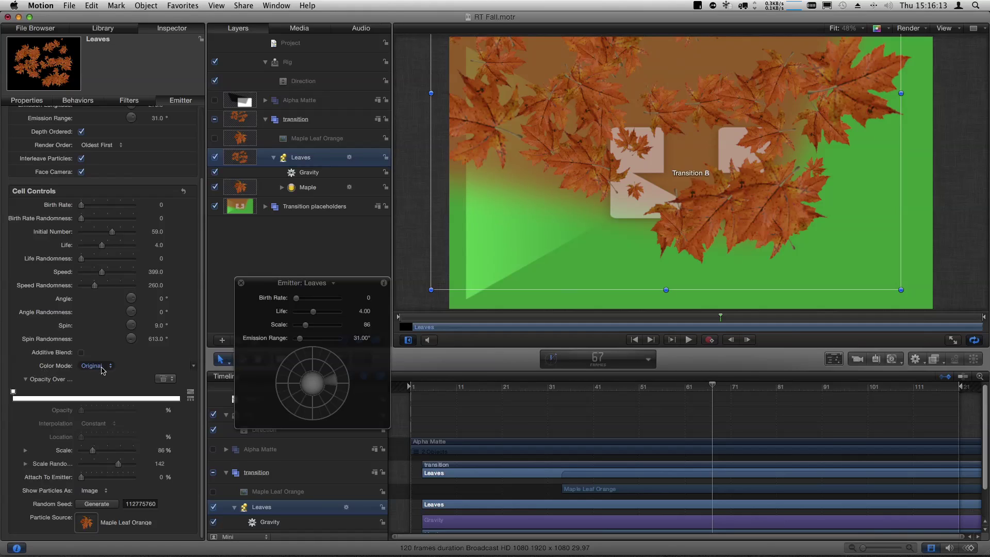
# - Switch the Leaves emitter's Color Mode from Original to Pick From Color Range
pyautogui.click(102, 369)
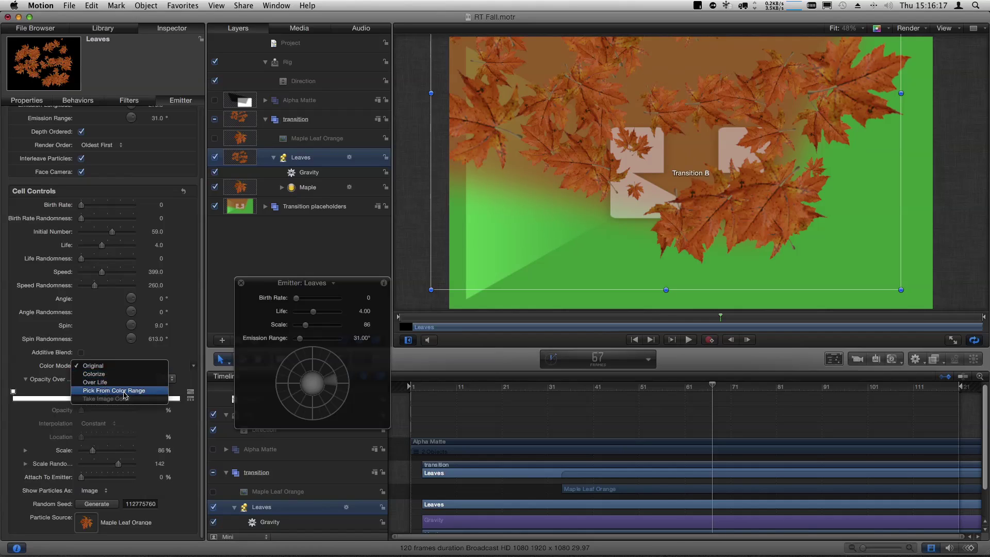
pyautogui.click(123, 395)
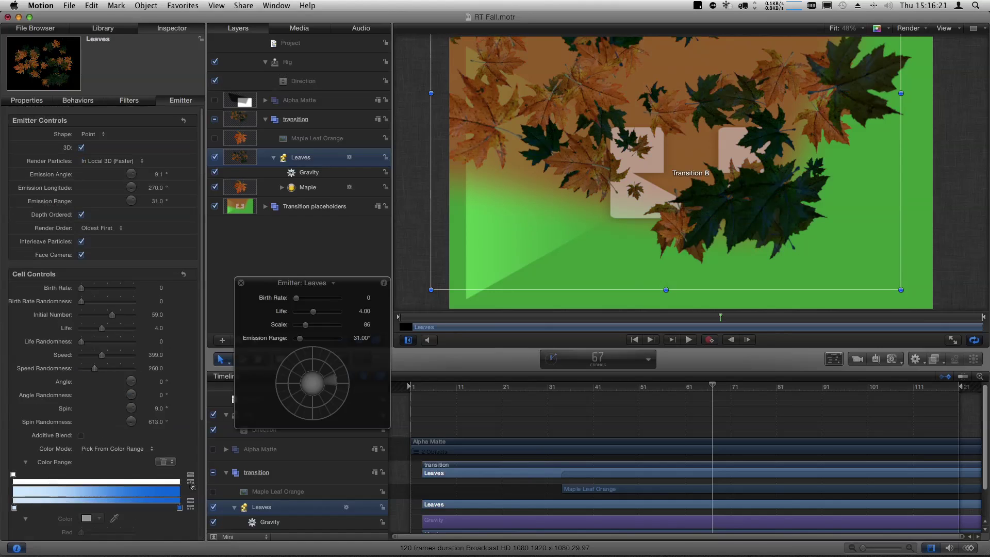
pyautogui.scroll(-8, 192, 485)
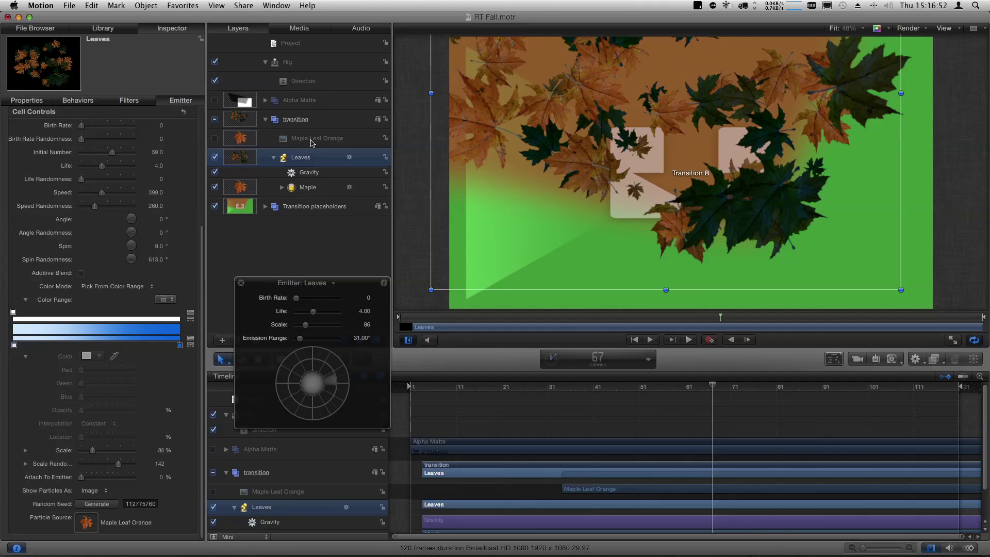
# - Select the Maple Leaf Orange source layer and toggle its activation checkbox, leaving it hidden
pyautogui.click(312, 143)
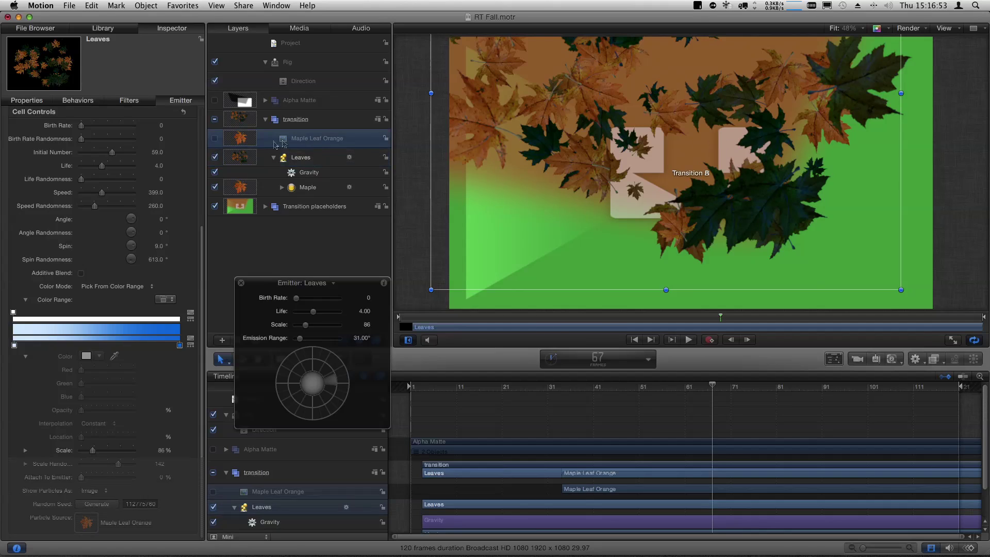
pyautogui.click(215, 138)
pyautogui.click(215, 139)
pyautogui.click(215, 138)
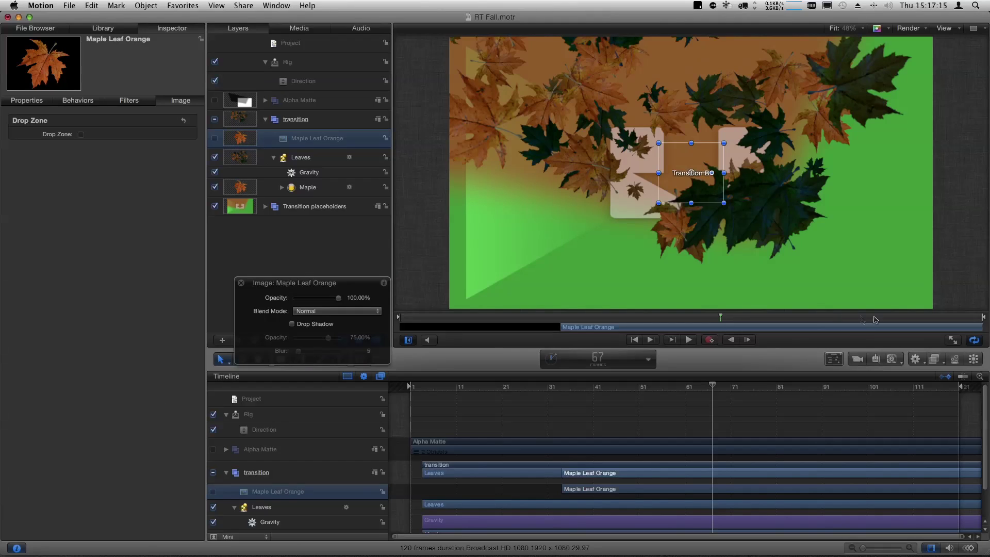
# - Add a Hue/Saturation filter to Maple Leaf Orange and set Saturation to -1.00
pyautogui.click(935, 359)
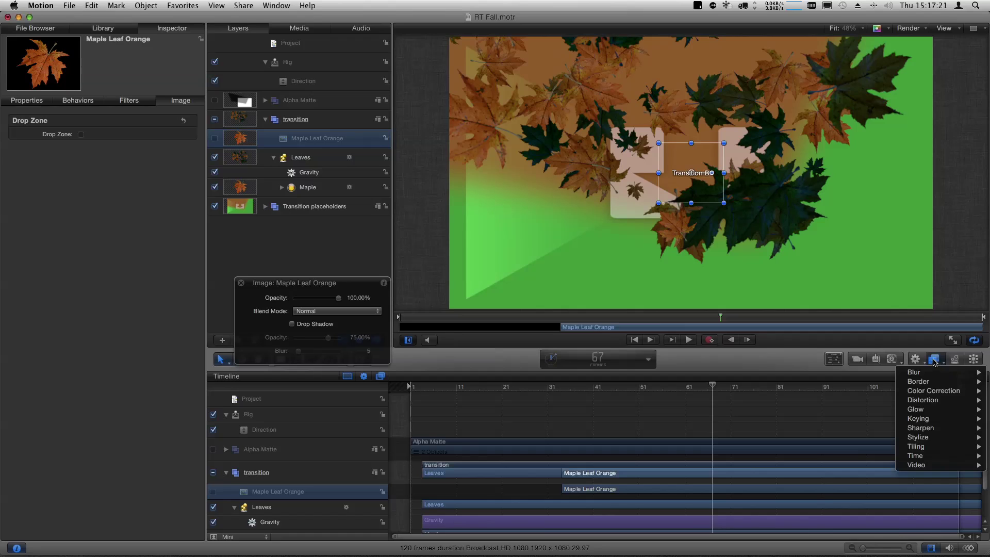
pyautogui.moveTo(947, 395)
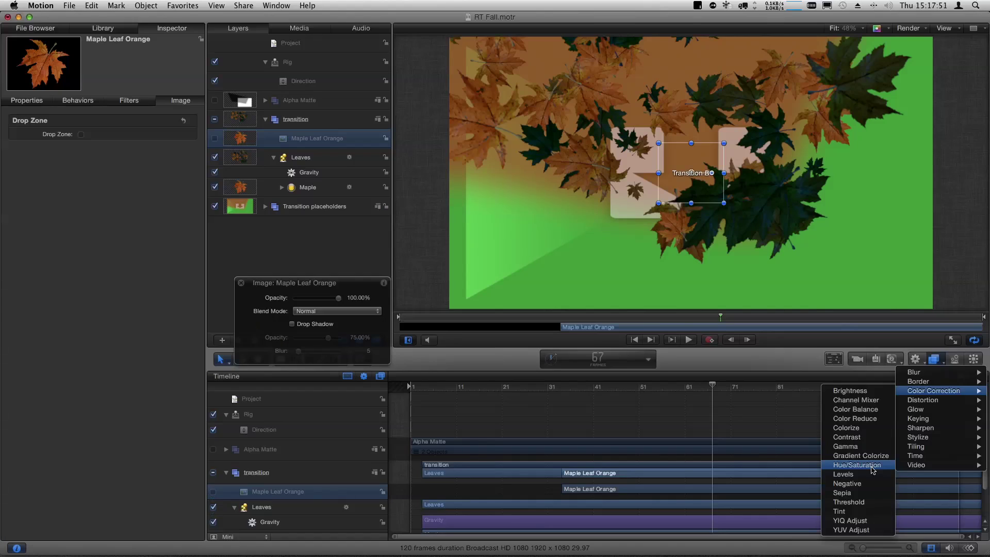
pyautogui.click(872, 466)
pyautogui.moveTo(367, 285); pyautogui.dragTo(361, 259)
pyautogui.moveTo(303, 289); pyautogui.dragTo(286, 290)
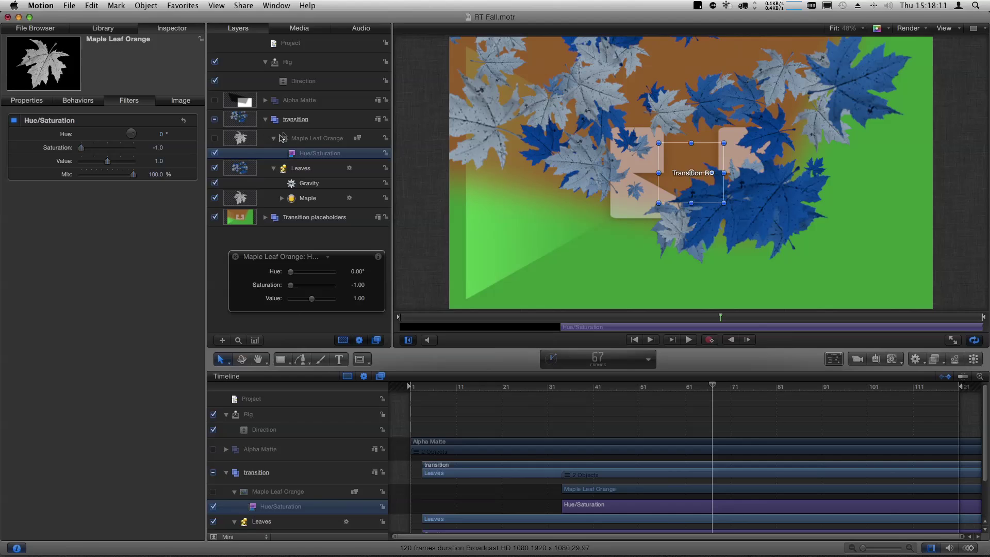
# - Reselect the Leaves emitter and make the Color Range's starting tag orange
pyautogui.click(295, 168)
pyautogui.click(181, 100)
pyautogui.scroll(-3, 113, 417)
pyautogui.scroll(-3, 113, 416)
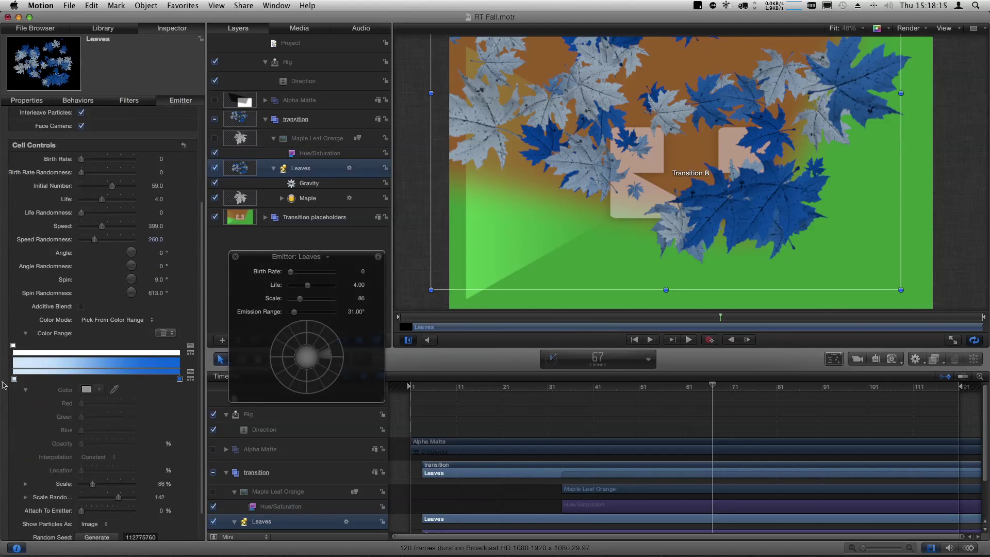
pyautogui.click(14, 382)
pyautogui.click(78, 327)
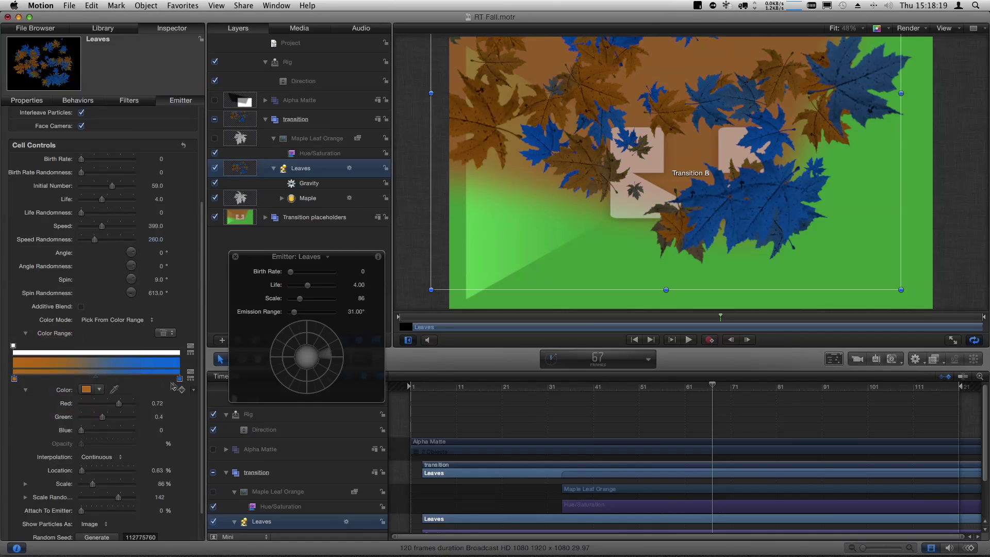
# - Make the range's end tag yellow-green and add a red stop at about 44.75%
pyautogui.click(179, 380)
pyautogui.moveTo(187, 356)
pyautogui.mouseDown()
pyautogui.moveTo(191, 342)
pyautogui.moveTo(208, 341)
pyautogui.moveTo(188, 345)
pyautogui.mouseUp()
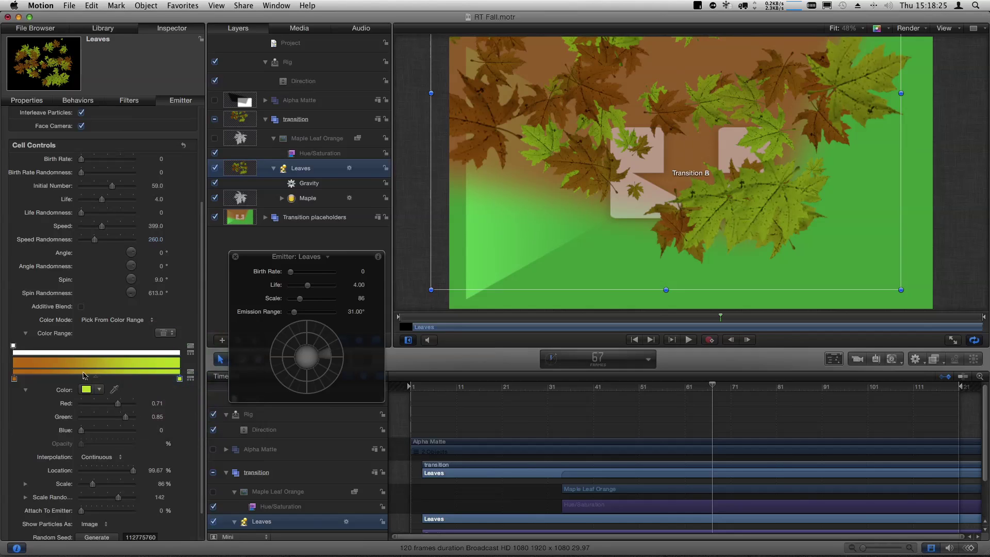
pyautogui.click(86, 377)
pyautogui.moveTo(86, 387); pyautogui.dragTo(101, 322)
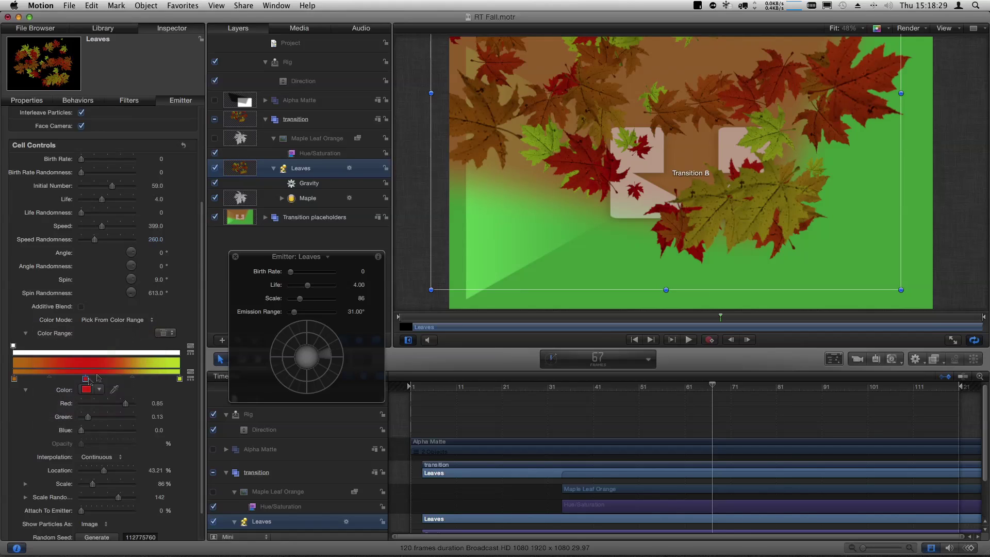
pyautogui.moveTo(86, 381); pyautogui.dragTo(88, 380)
pyautogui.click(169, 334)
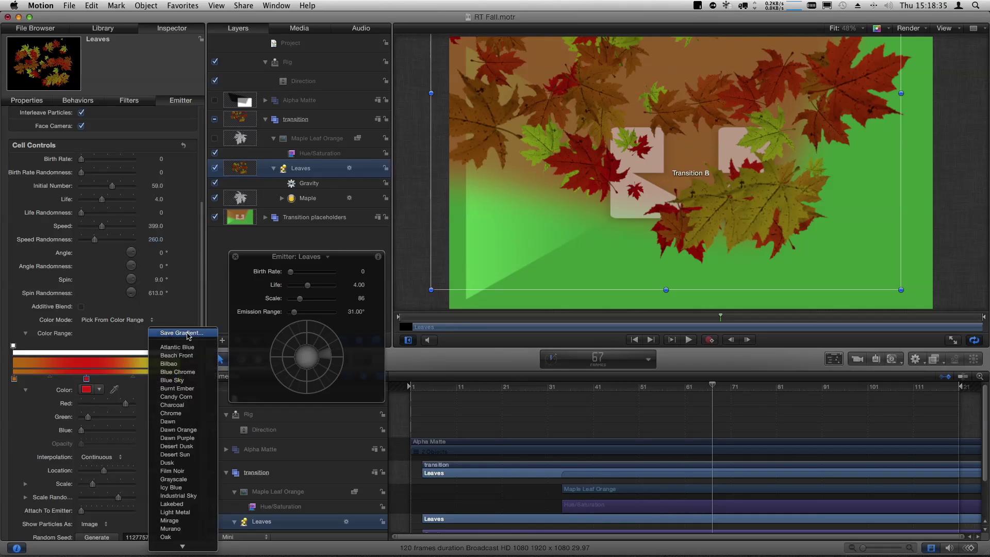
pyautogui.scroll(-3, 175, 526)
# - Close the gradient preset list, keeping the red-orange-yellow-green colour range
pyautogui.click(157, 345)
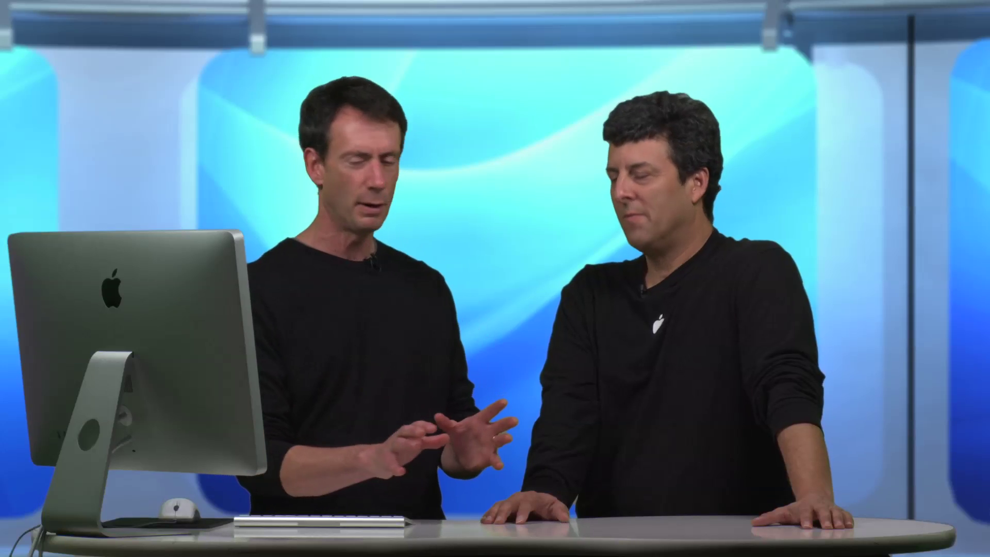